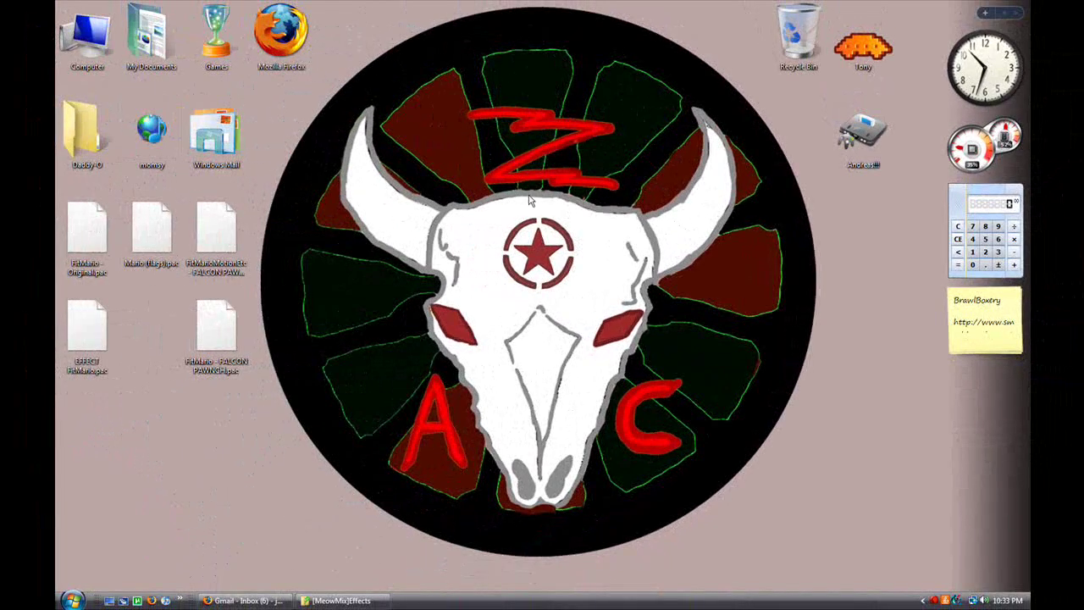
# Browse from Computer to WII SD (I:)\private\wii\app\RSBE\pf\fighter\kirby, showing FitKirby.pac
pyautogui.doubleClick(87, 34)
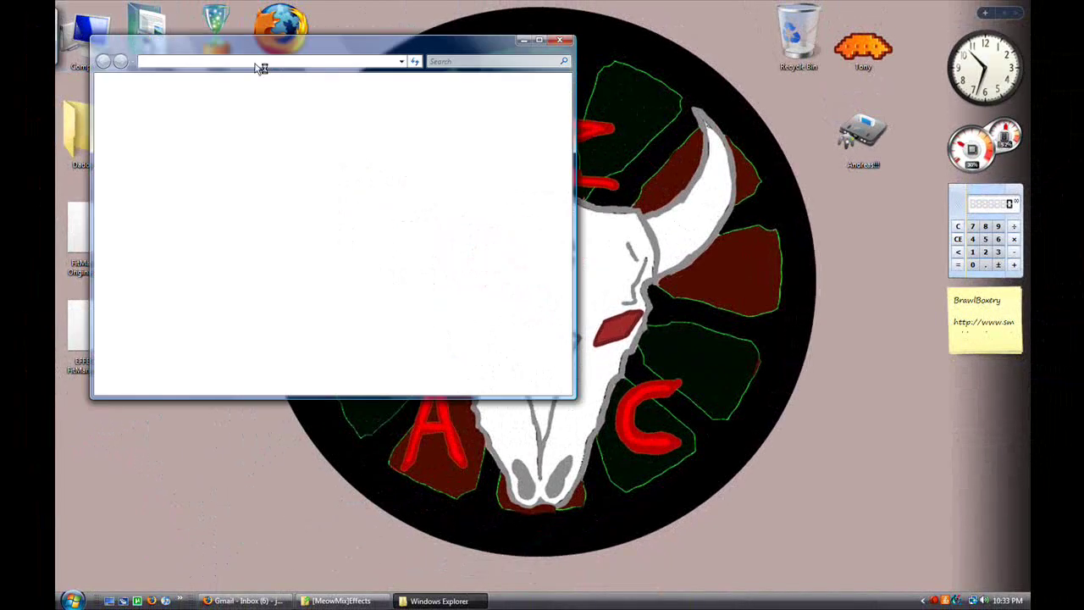
pyautogui.moveTo(421, 51); pyautogui.dragTo(616, 170)
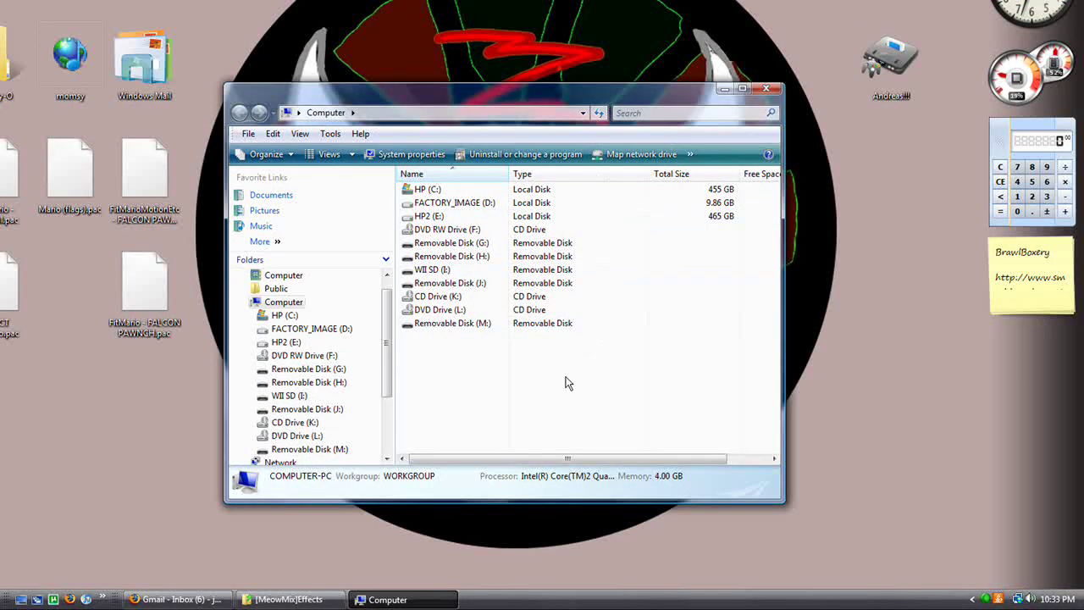
pyautogui.doubleClick(434, 270)
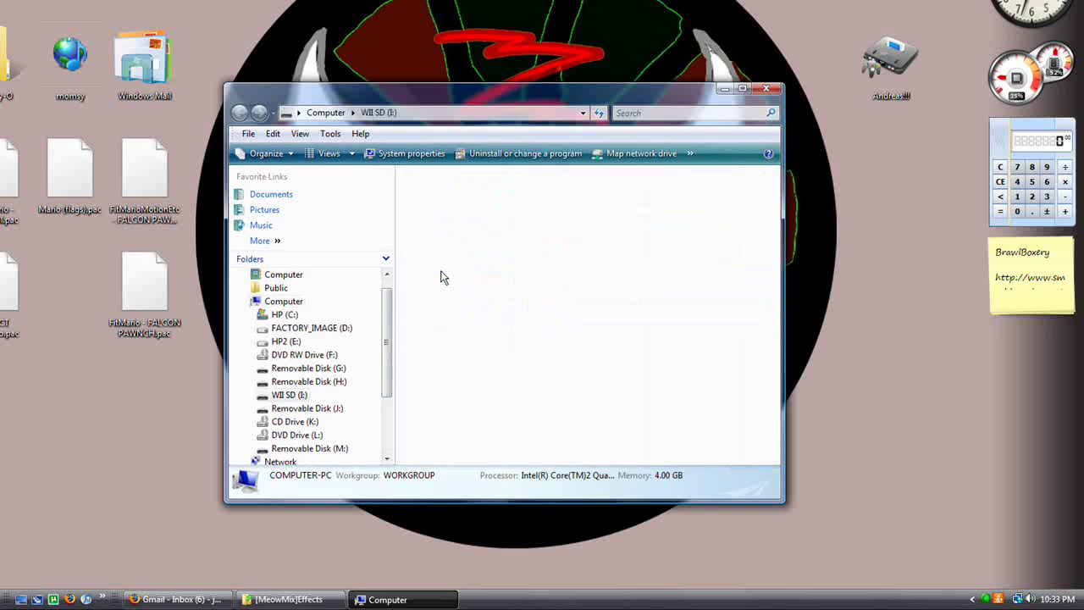
pyautogui.doubleClick(575, 240)
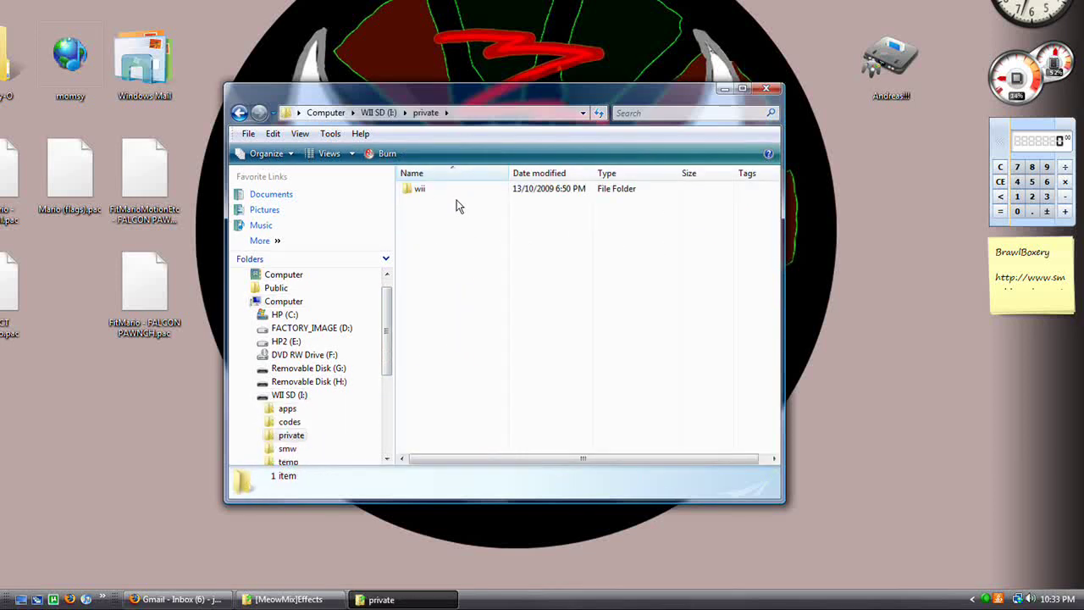
pyautogui.doubleClick(450, 195)
pyautogui.doubleClick(450, 204)
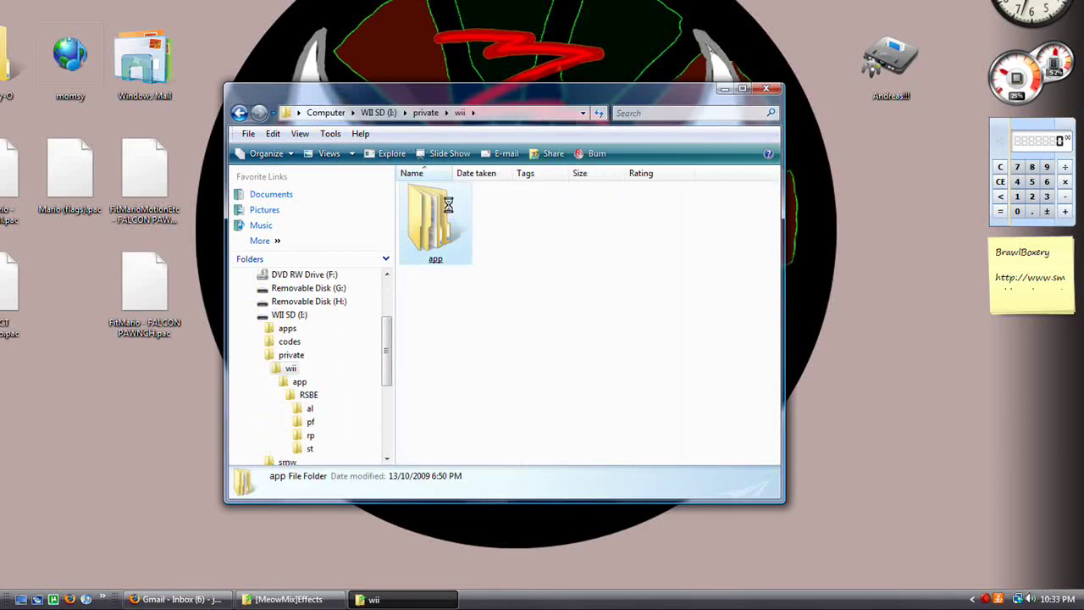
pyautogui.doubleClick(426, 220)
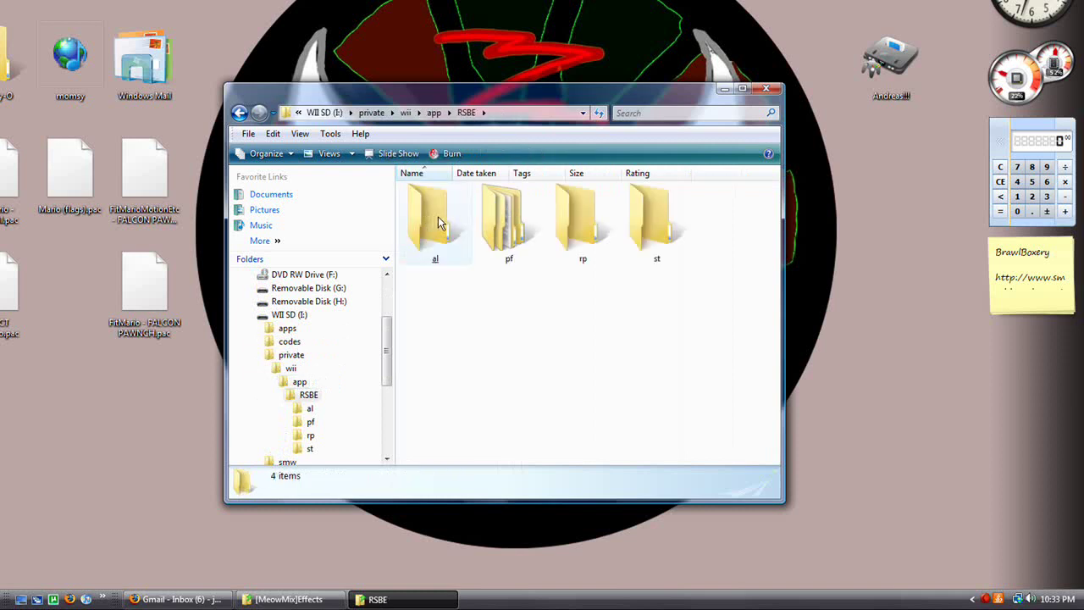
pyautogui.doubleClick(503, 224)
pyautogui.doubleClick(432, 188)
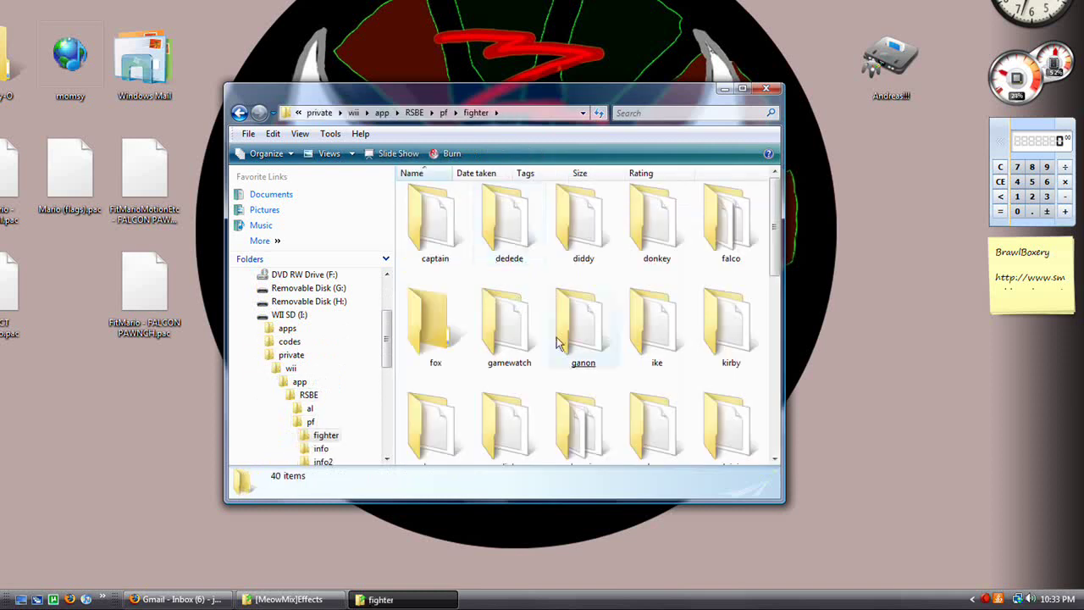
pyautogui.doubleClick(708, 330)
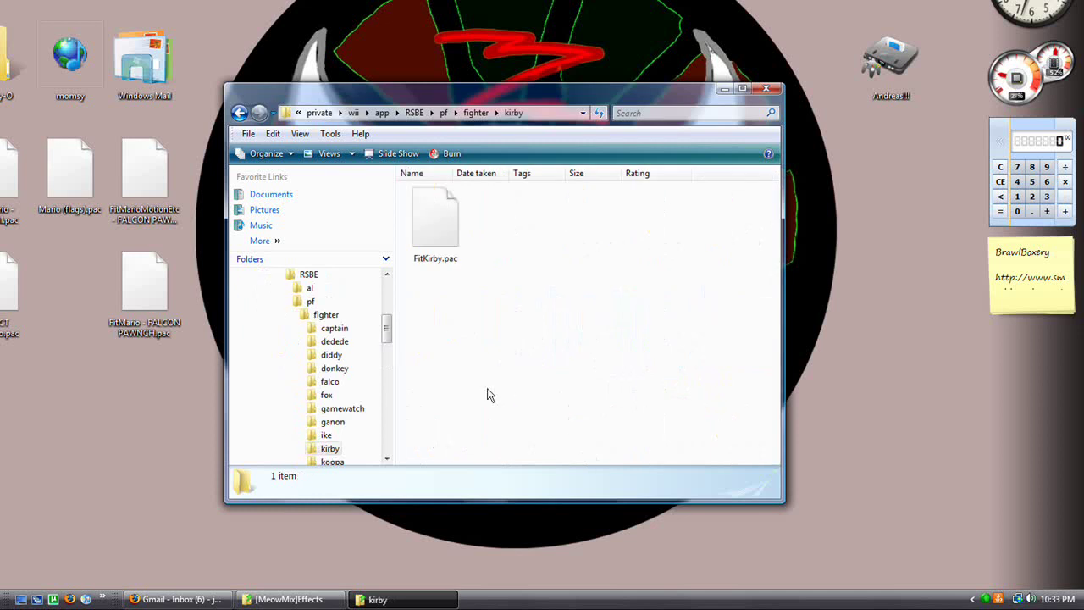
# In the [MeowMix]Effects window, open the Effect folder and select FitKoopaMotion.pac
pyautogui.click(324, 600)
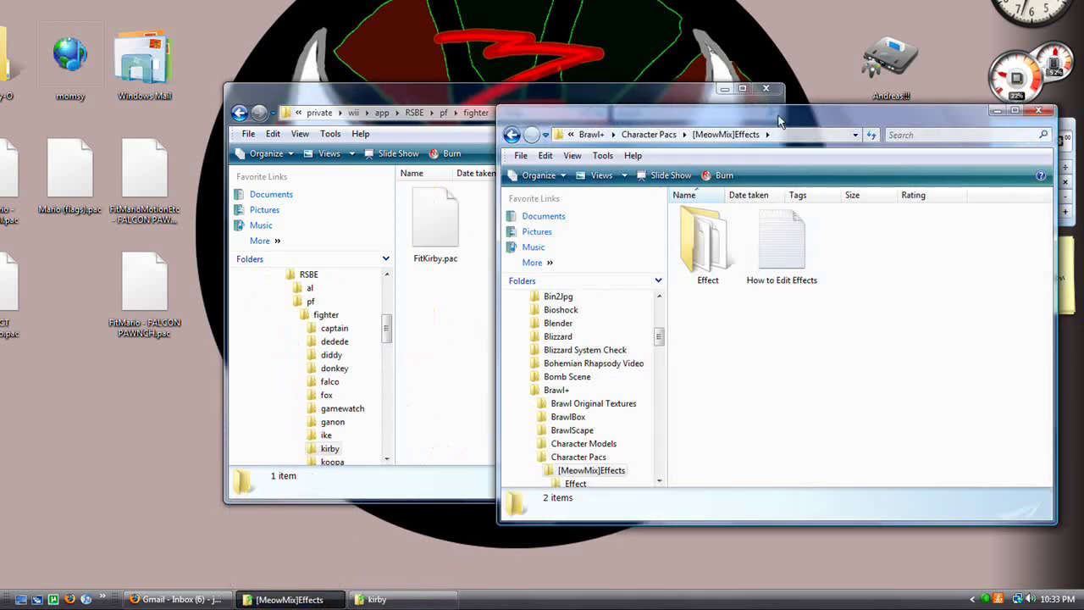
pyautogui.moveTo(781, 113); pyautogui.dragTo(767, 96)
pyautogui.doubleClick(695, 231)
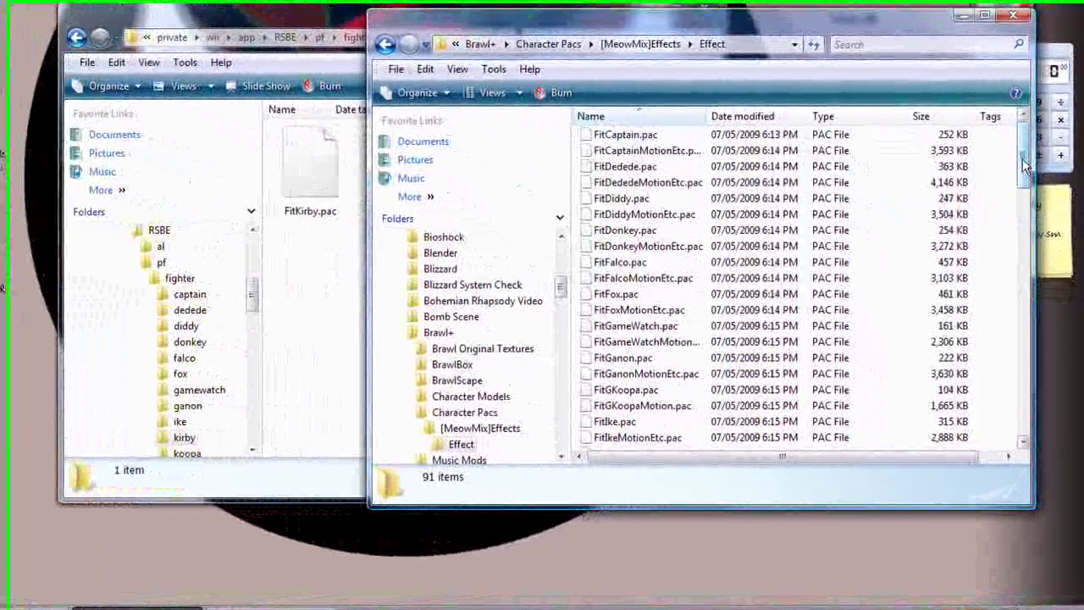
pyautogui.moveTo(1032, 203); pyautogui.dragTo(1032, 218)
pyautogui.moveTo(1026, 178); pyautogui.dragTo(1028, 219)
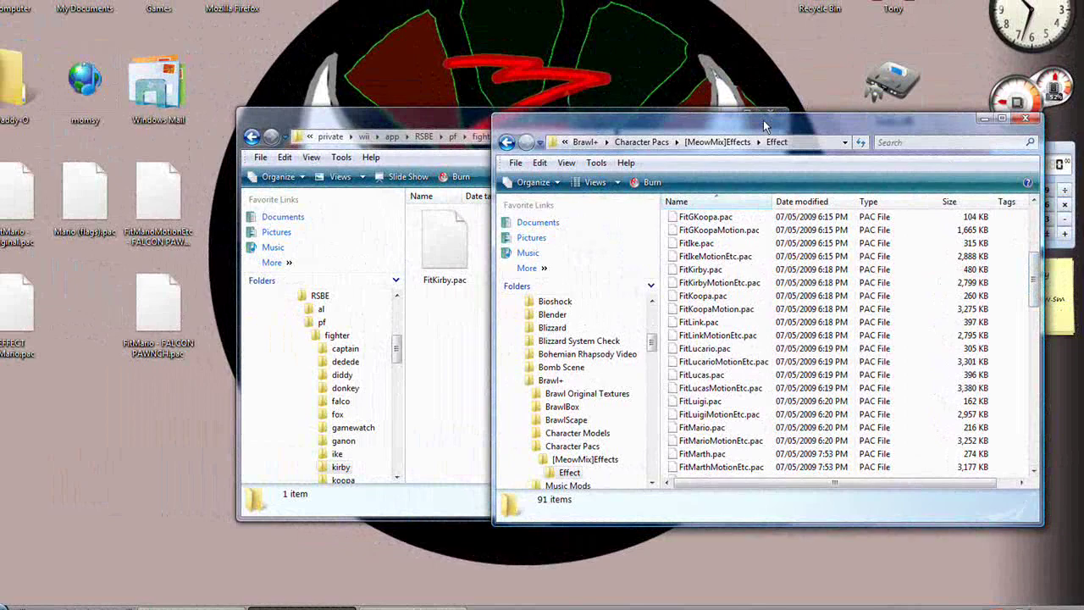
pyautogui.moveTo(763, 125); pyautogui.dragTo(840, 209)
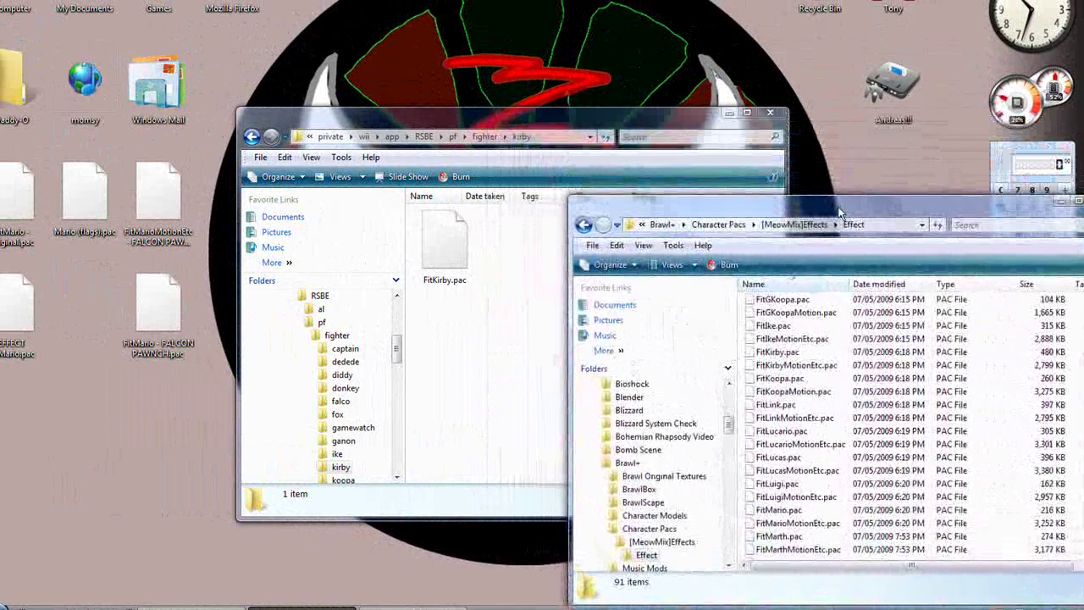
pyautogui.click(818, 393)
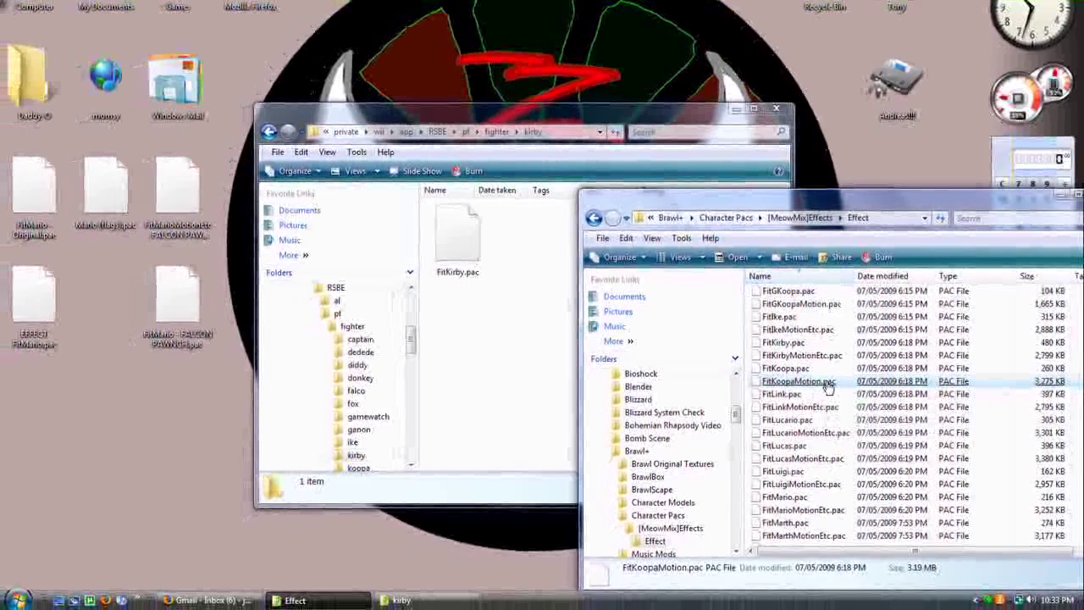
# Copy FitKoopaMotion.pac from the Effect folder into the kirby folder
pyautogui.moveTo(818, 394); pyautogui.dragTo(509, 377)
pyautogui.moveTo(521, 366); pyautogui.dragTo(520, 368, button='right')
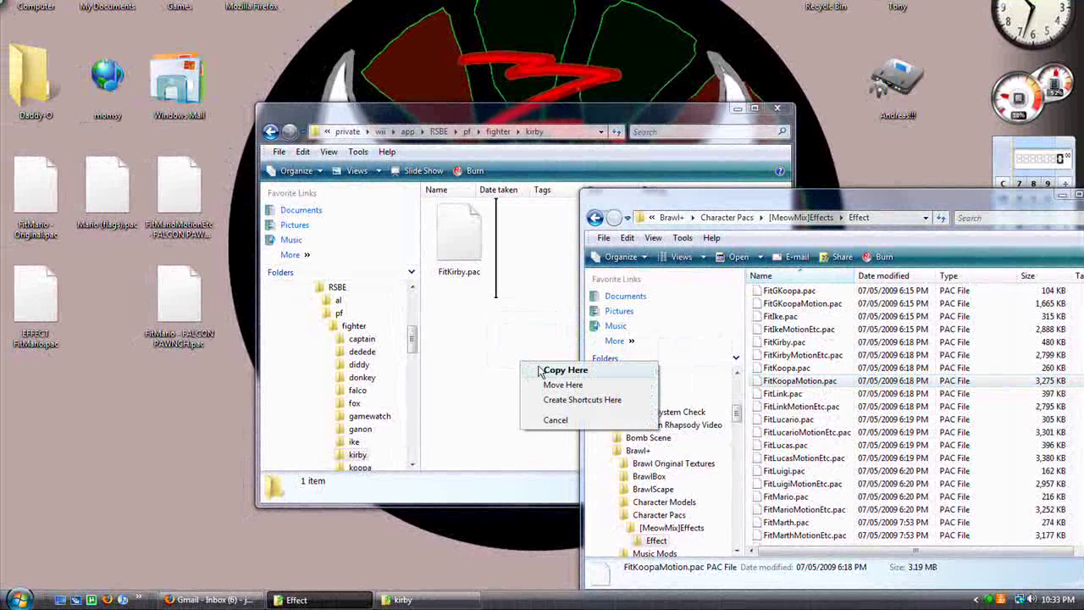
pyautogui.click(542, 373)
# Rename the copied file from FitKoopaMotion.pac to FitKirbyMotion.pac
pyautogui.rightClick(539, 261)
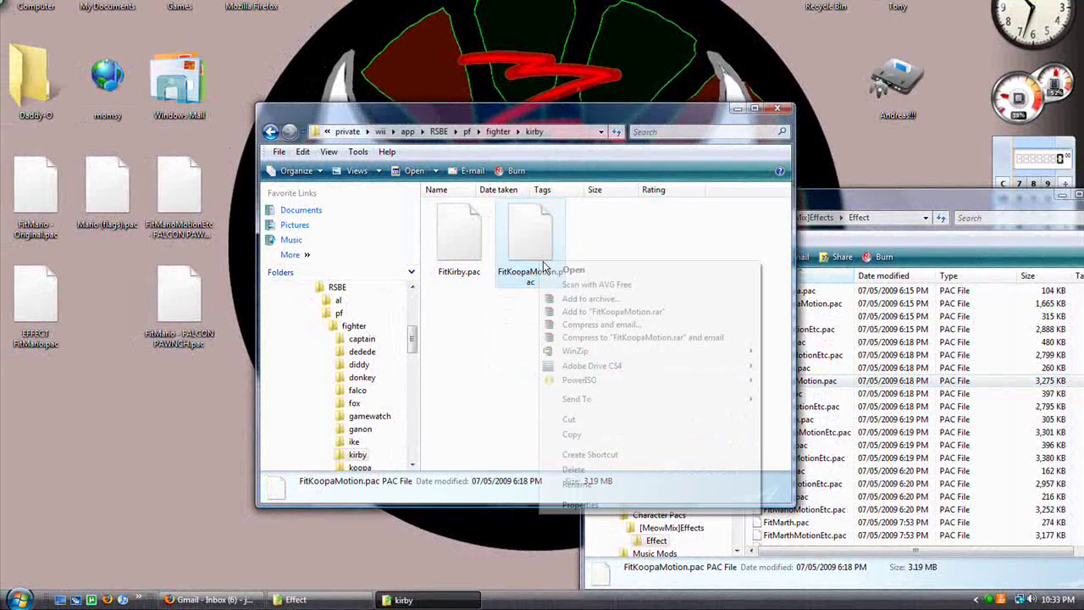
pyautogui.click(577, 484)
pyautogui.press('Right')
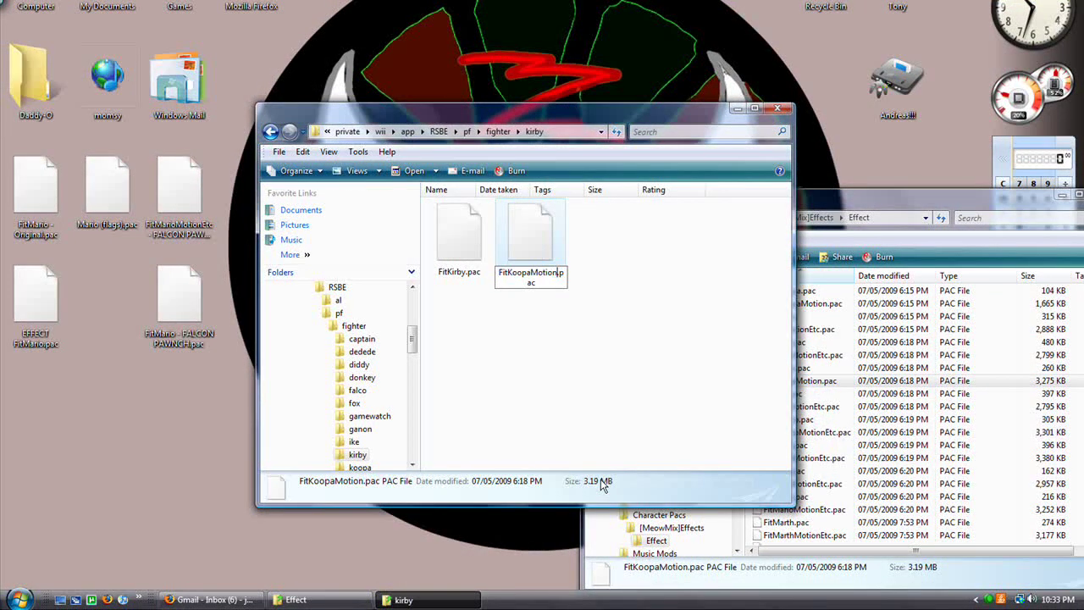
pyautogui.press('Left')
pyautogui.press('Left')
pyautogui.press('Left')
pyautogui.press('Left')
pyautogui.press('Left')
pyautogui.press('Left')
pyautogui.press('BackSpace')
pyautogui.press('BackSpace')
pyautogui.press('BackSpace')
pyautogui.press('BackSpace')
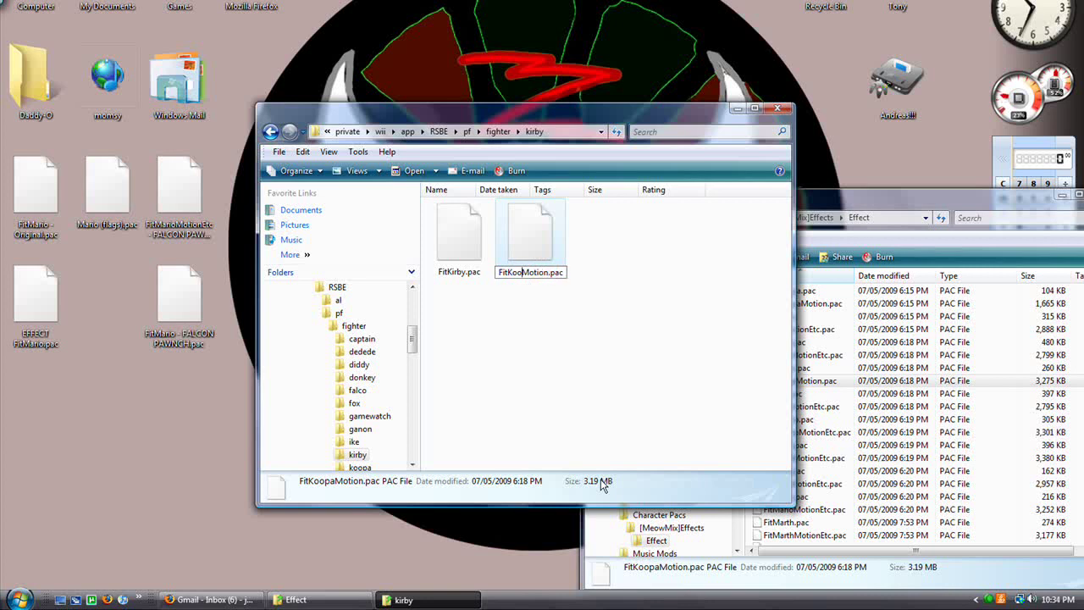
pyautogui.write('irby')
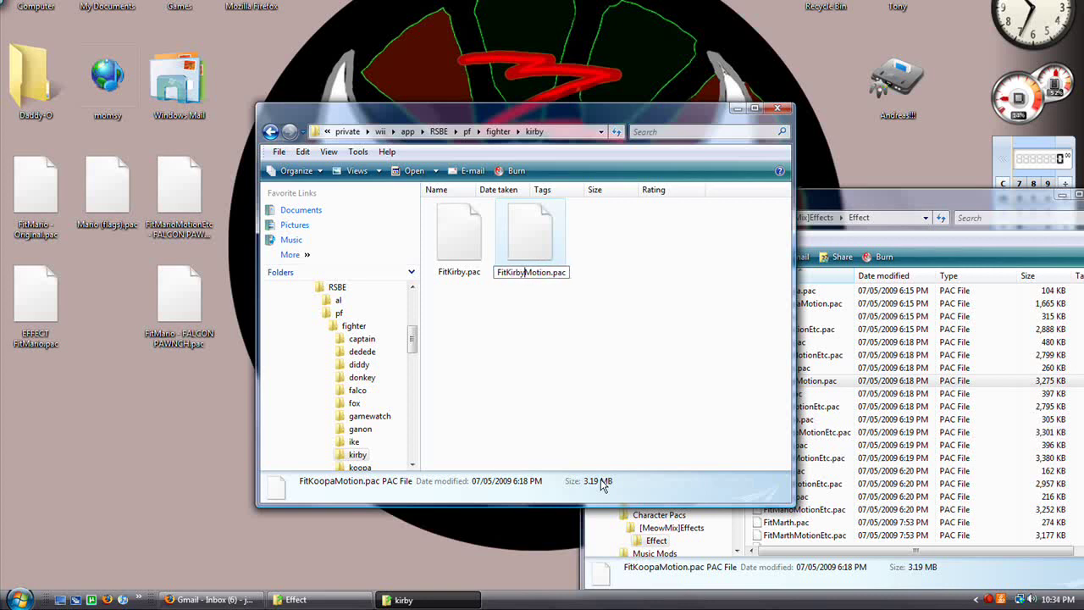
pyautogui.press('Return')
pyautogui.click(569, 387)
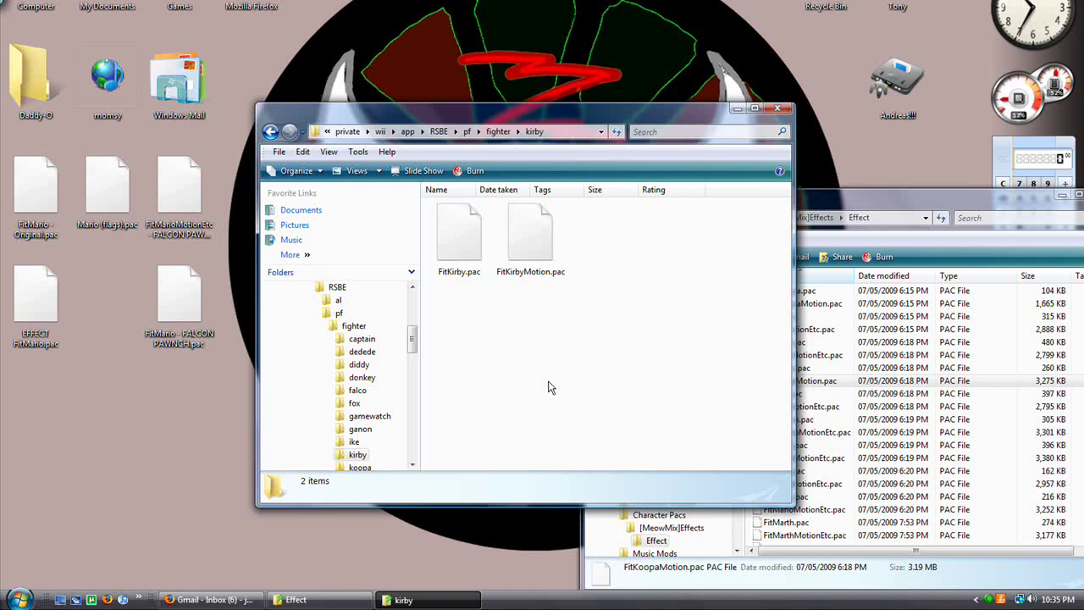
pyautogui.moveTo(576, 332); pyautogui.dragTo(649, 377)
pyautogui.moveTo(669, 310); pyautogui.dragTo(625, 356)
# Open the Camtasia Recorder window from its tray icon to see the capture statistics
pyautogui.click(988, 599)
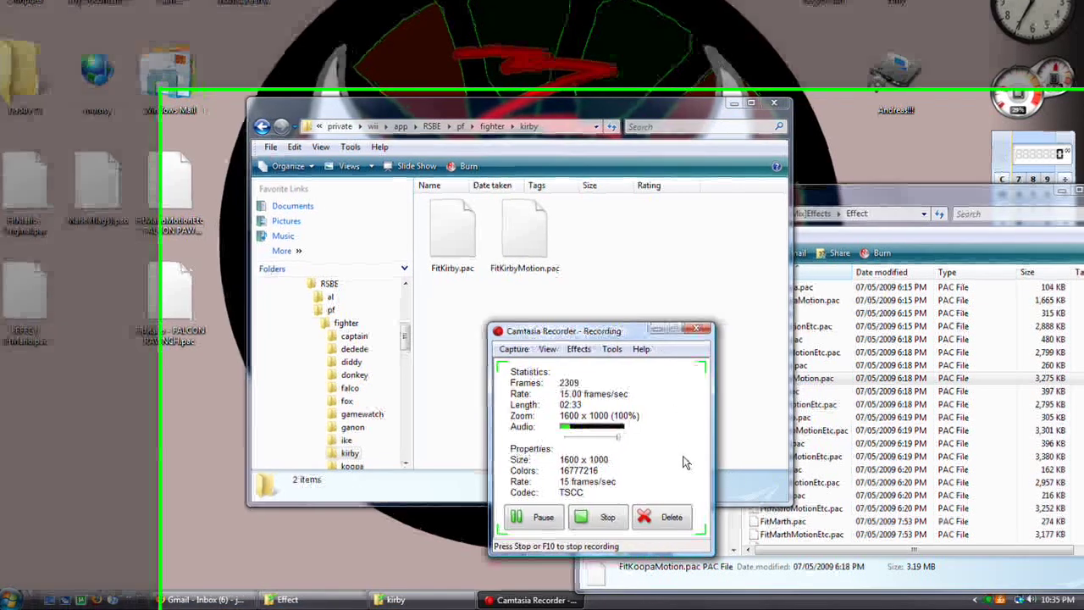